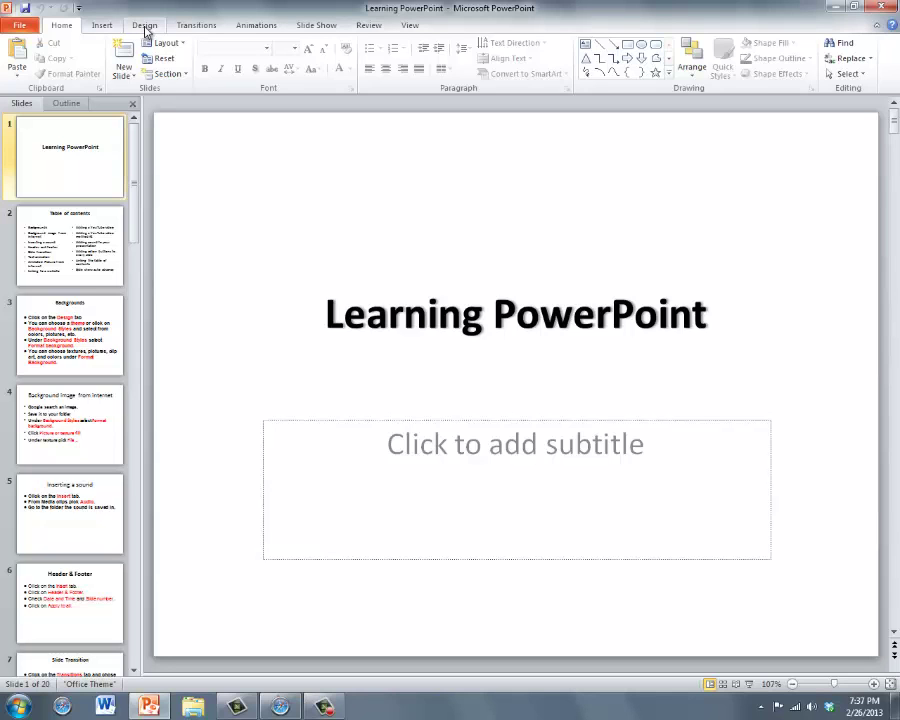
Try the built-in Civic theme on the presentation, followed by the purple Opulent theme
click(146, 27)
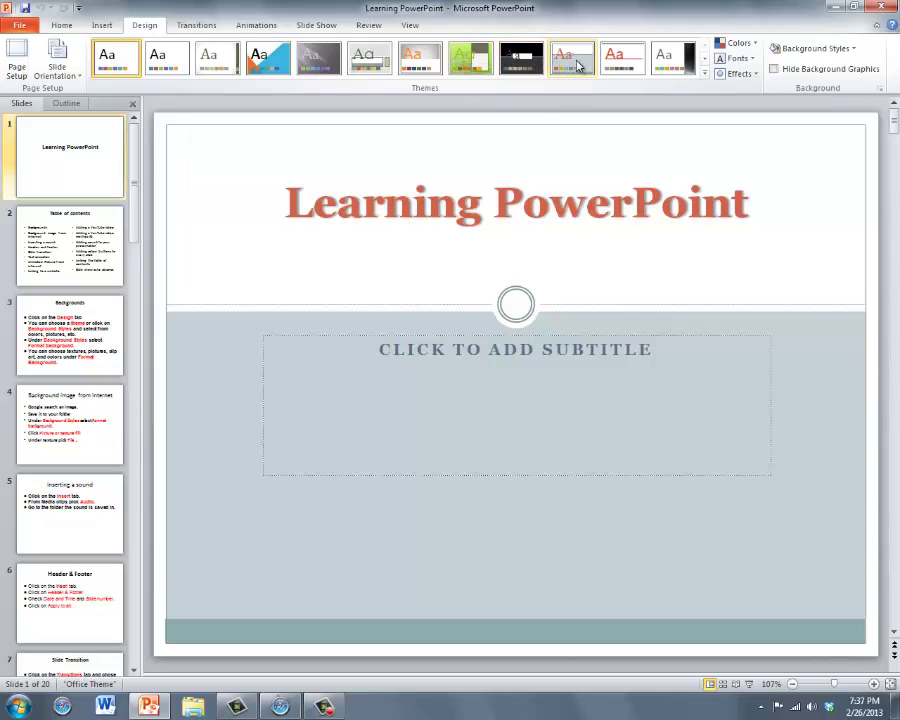
click(573, 62)
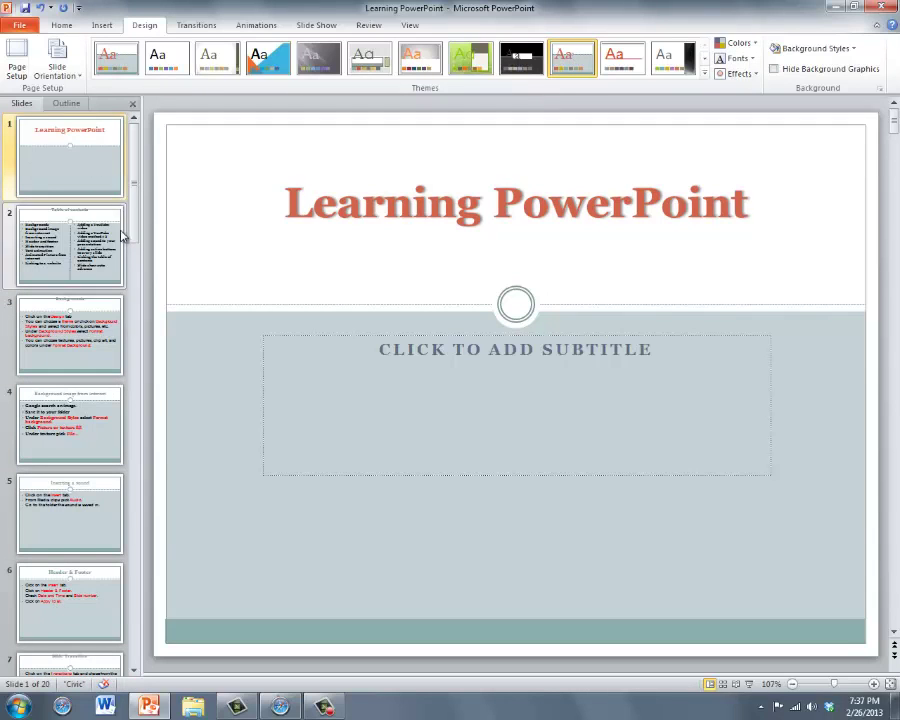
click(706, 76)
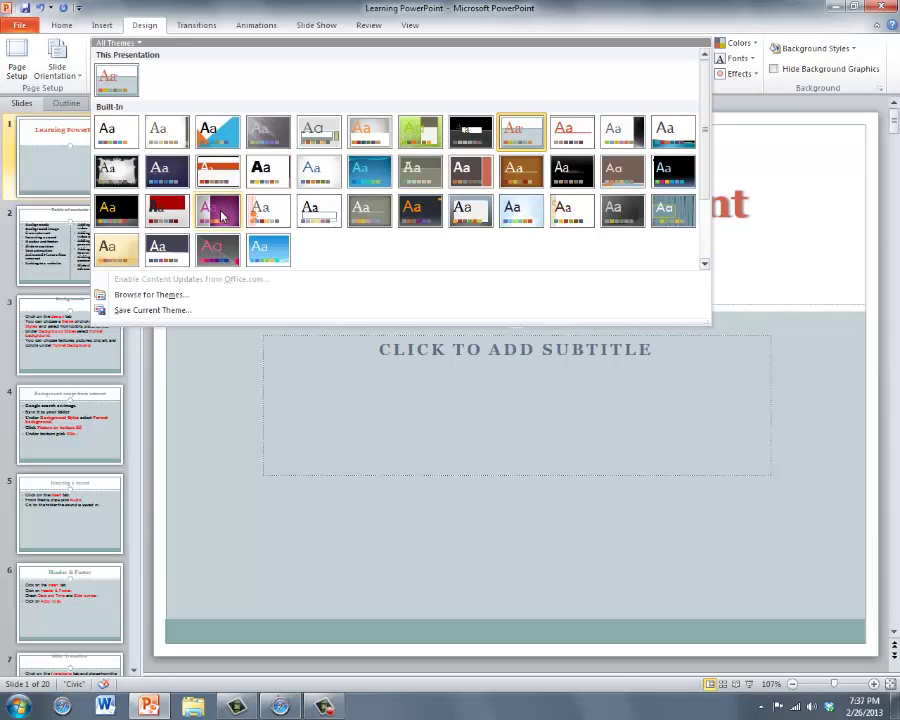
click(222, 215)
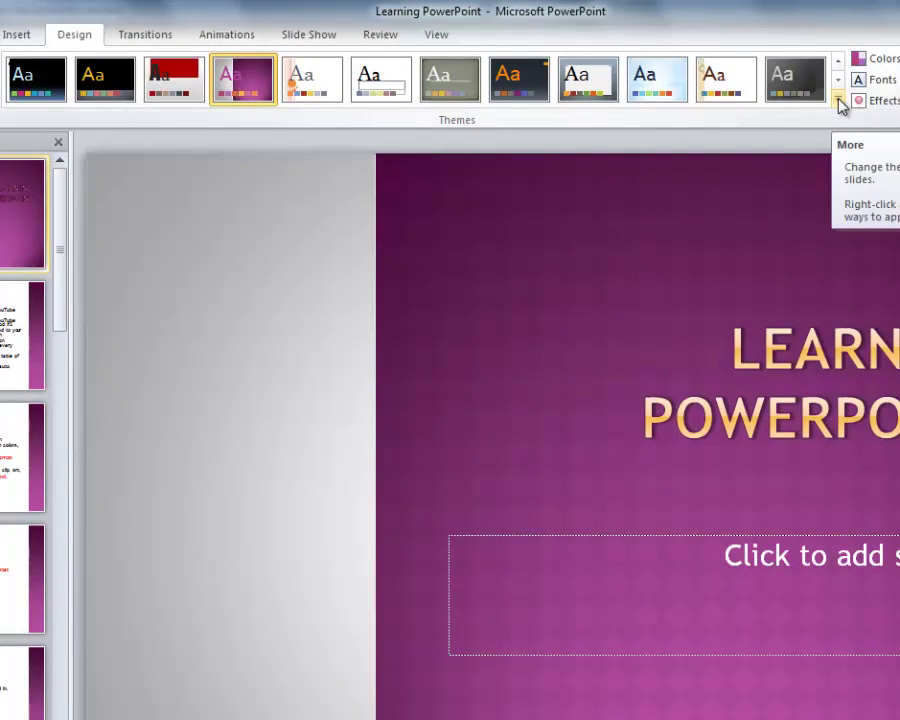
Return the whole presentation to the plain white Office Theme
click(840, 102)
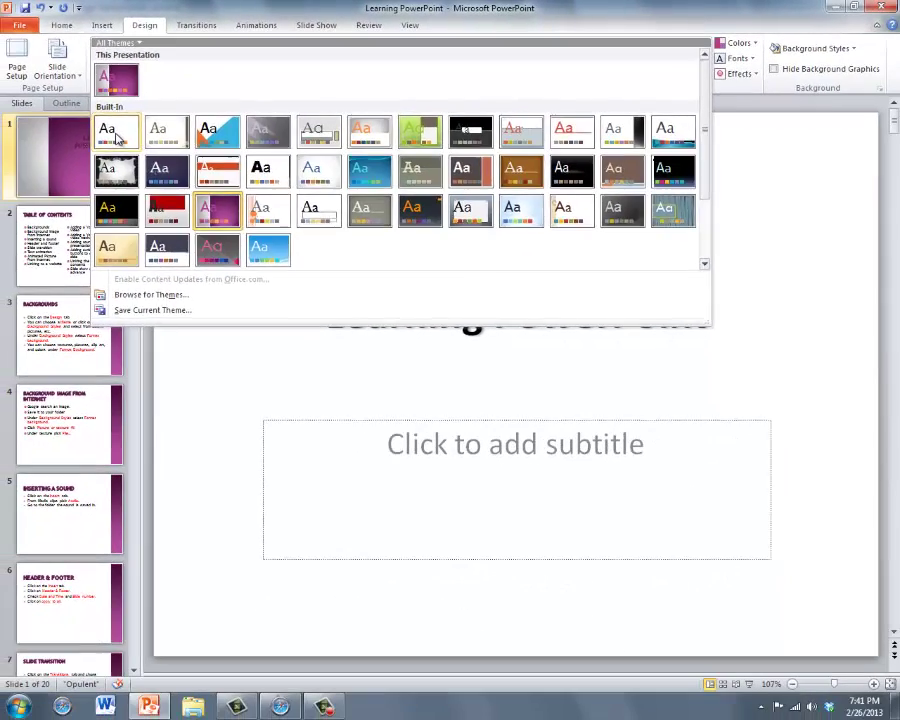
click(37, 186)
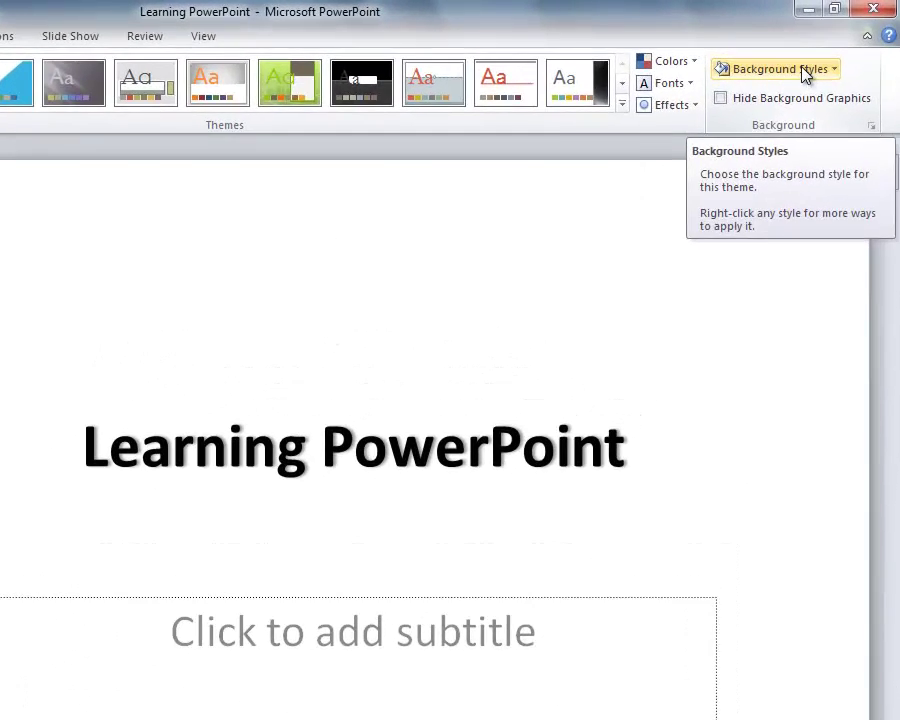
Open the background formatting for the title slide and give it a solid dark blue fill
click(832, 49)
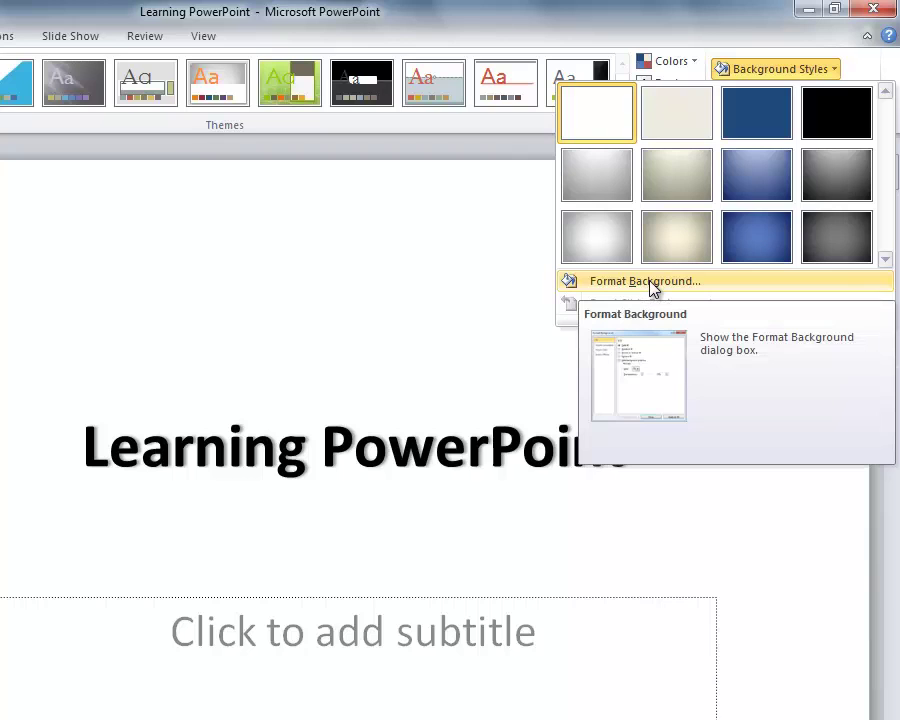
click(648, 283)
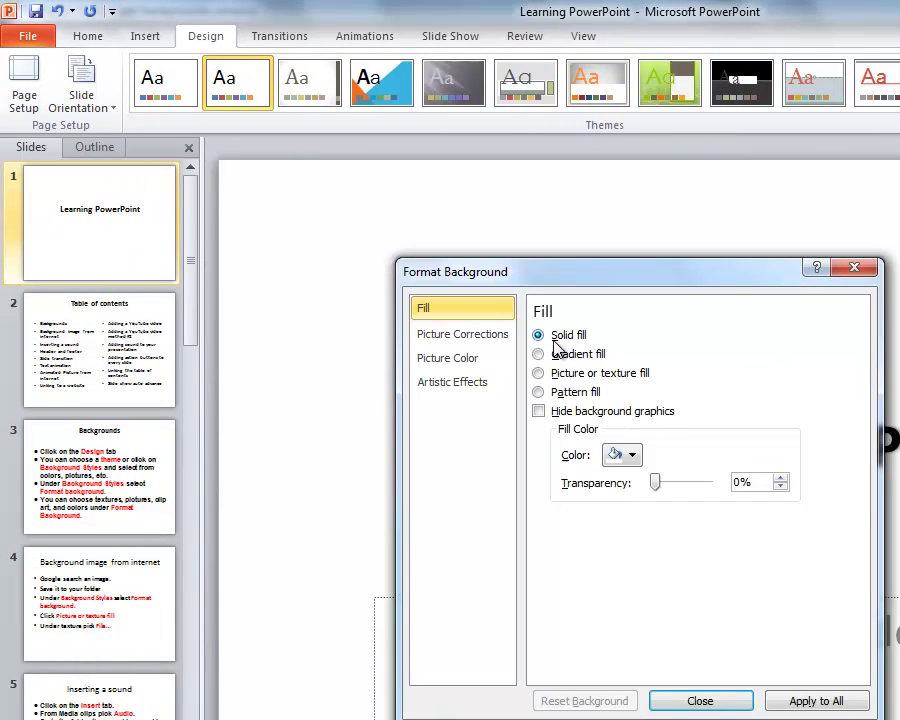
click(633, 455)
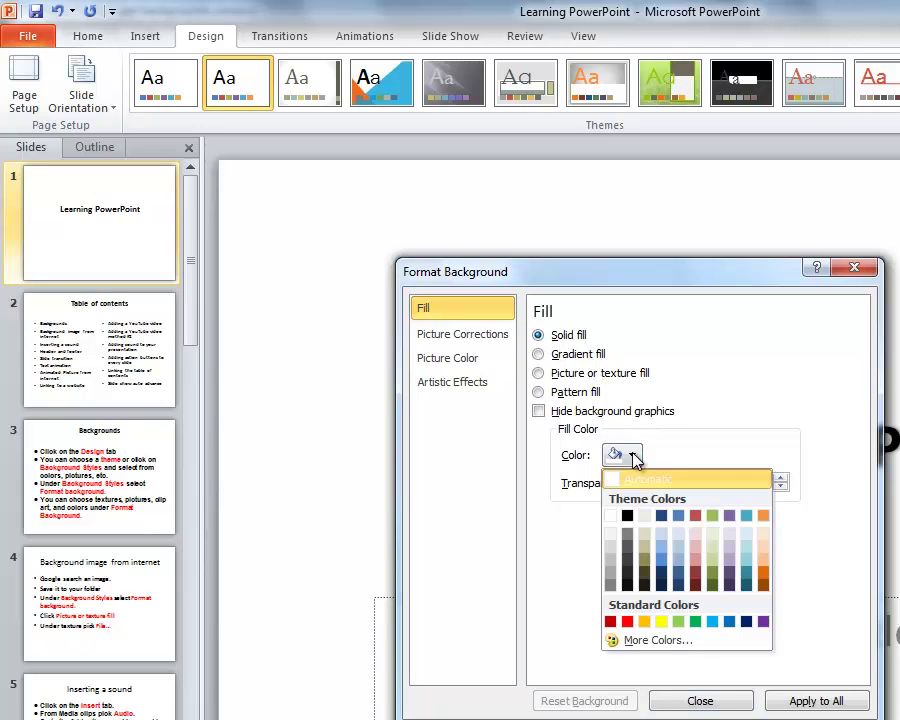
click(679, 580)
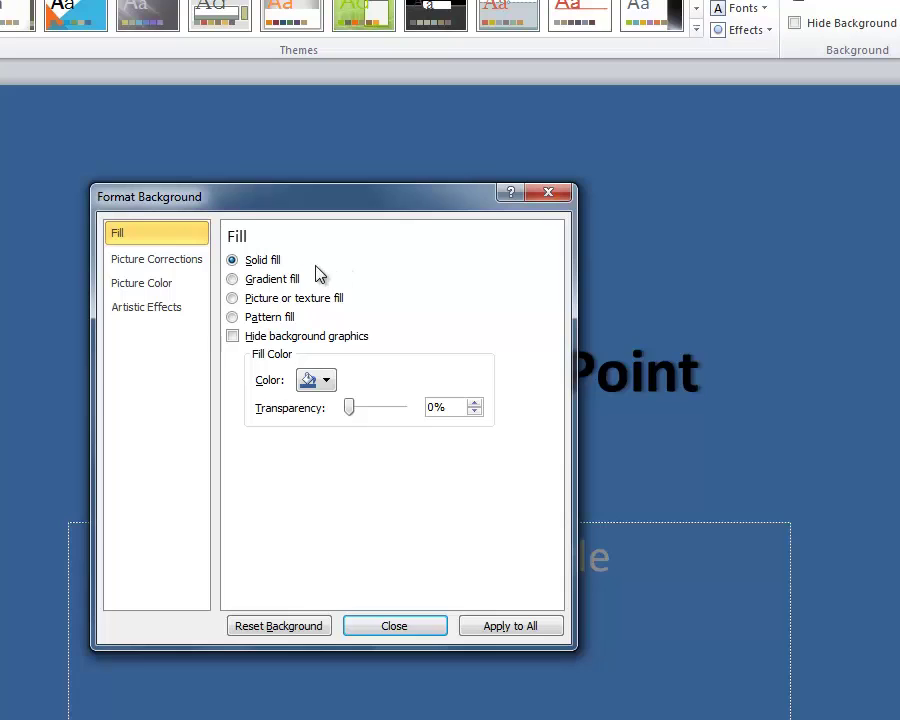
Switch the slide background to a gradient fill and colour its first stop with the standard orange
click(233, 280)
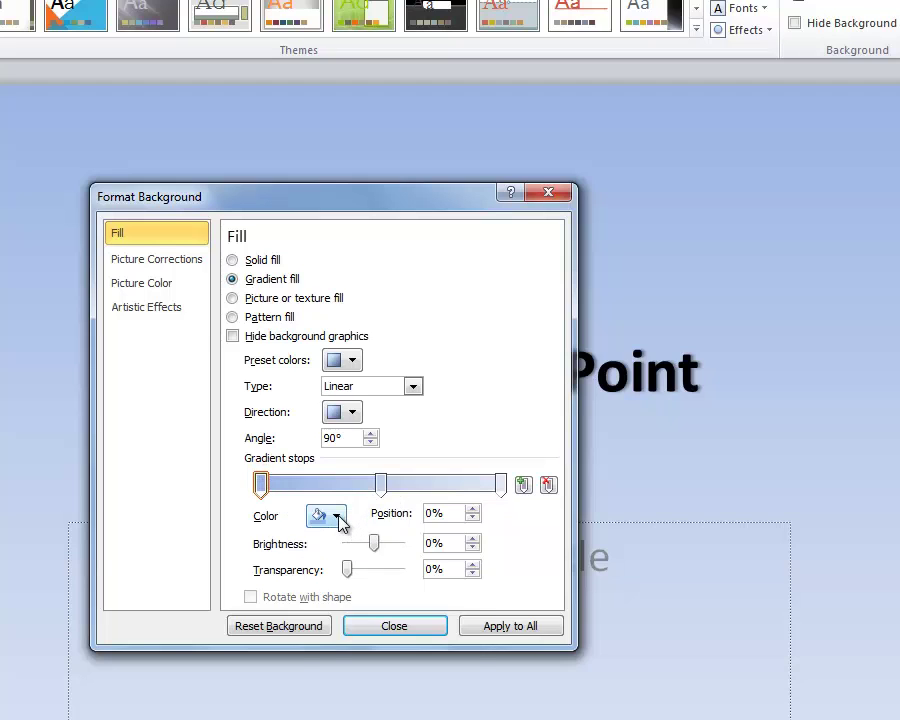
click(339, 517)
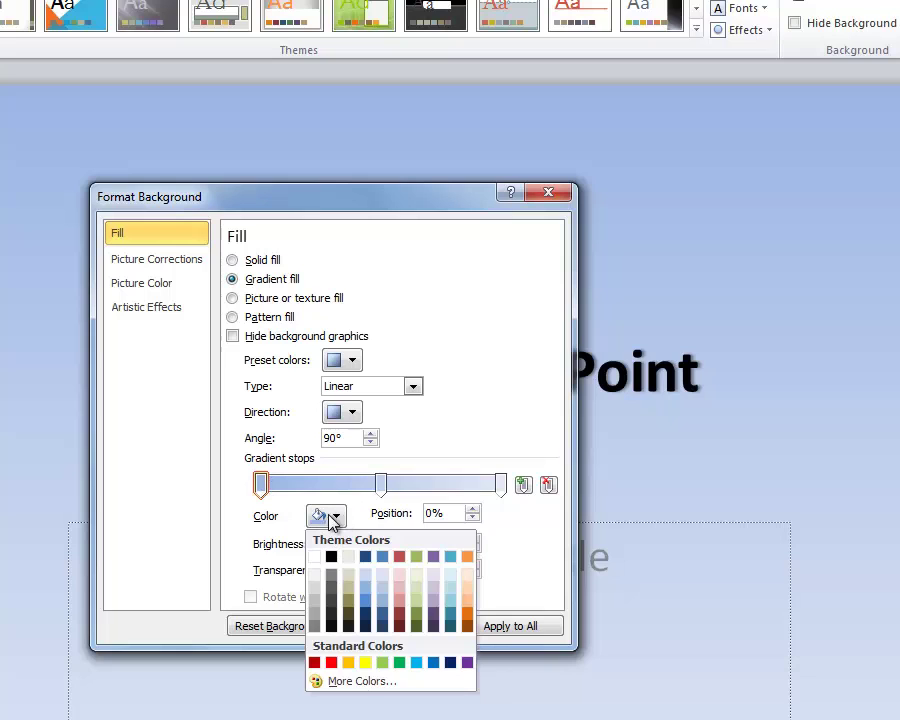
click(348, 662)
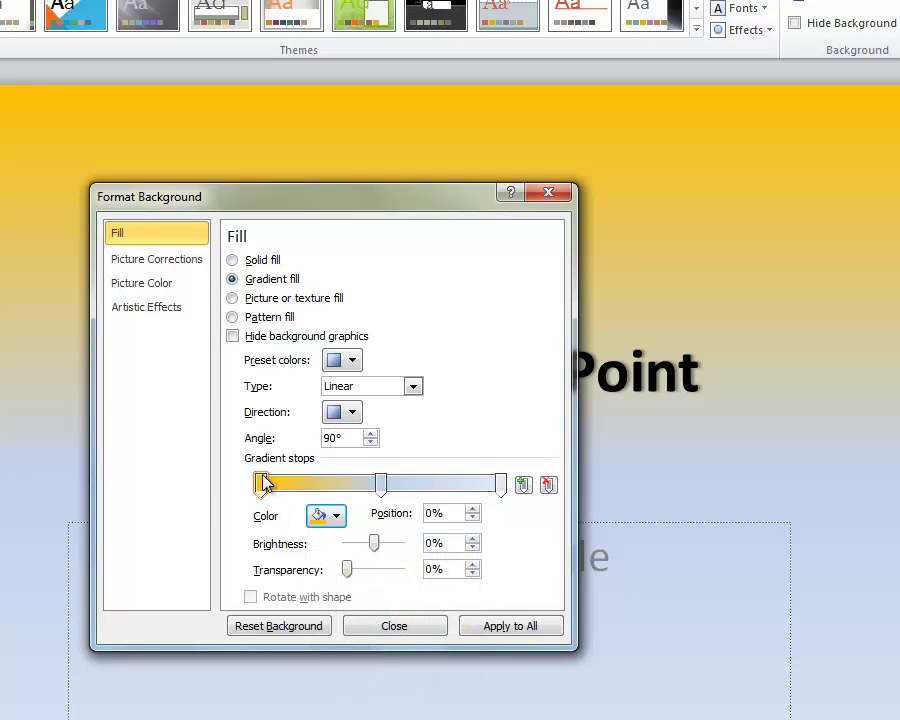
Colour the last gradient stop with the darkest shade of the theme's dark blue
click(499, 485)
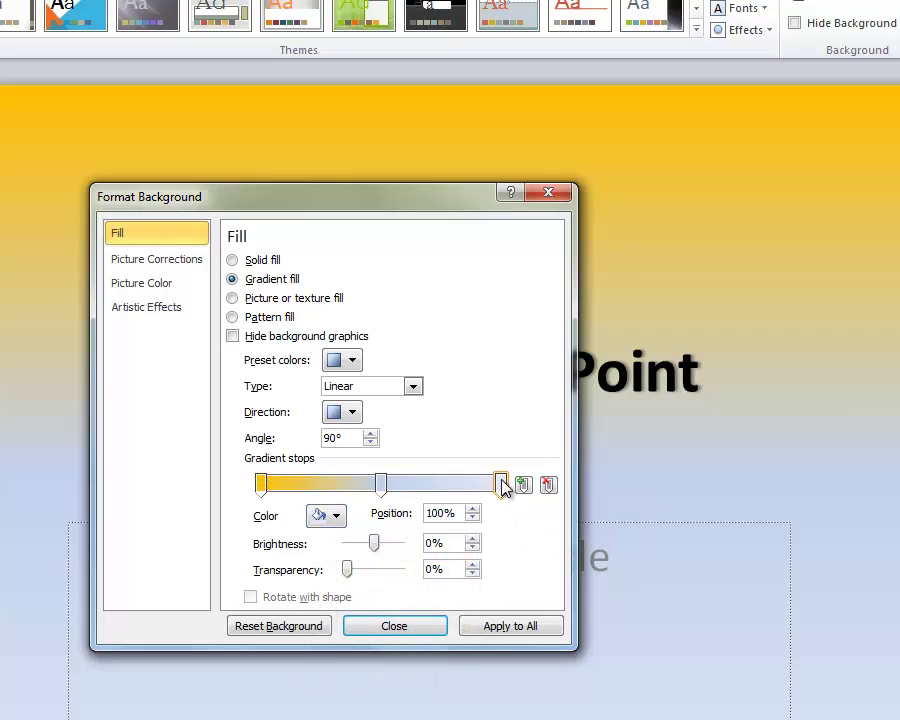
click(338, 516)
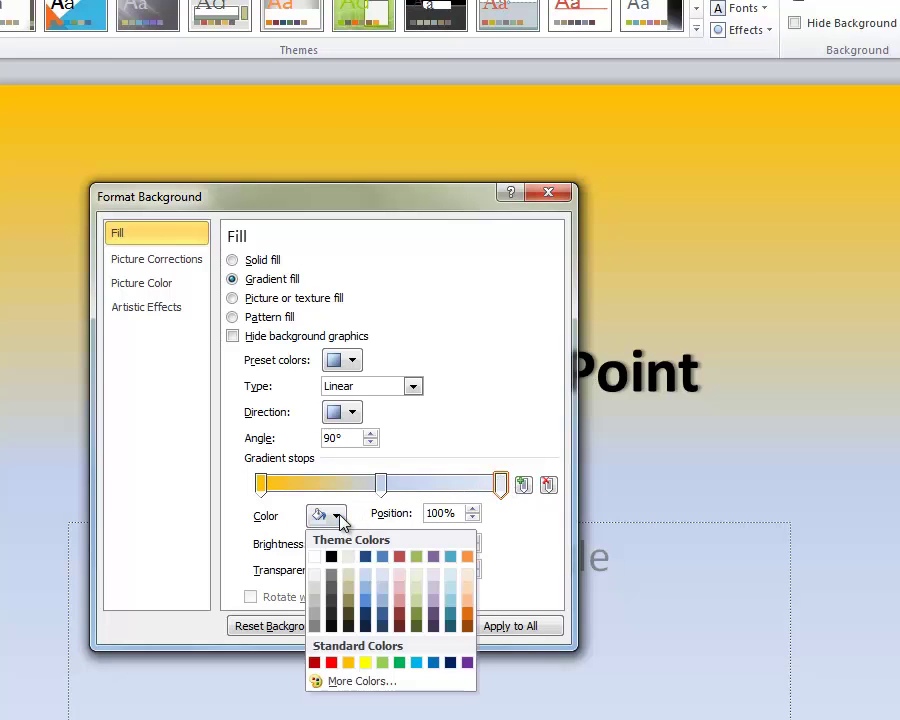
click(366, 627)
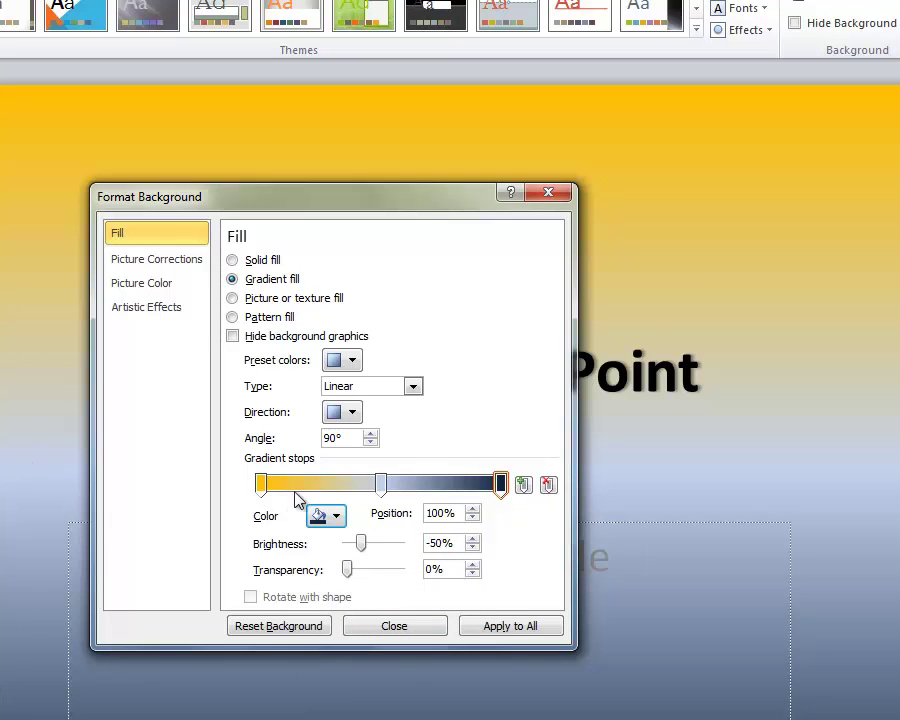
Try moving the orange stop inward and the dark blue stop to 65%, and return both to the ends of the gradient
click(381, 485)
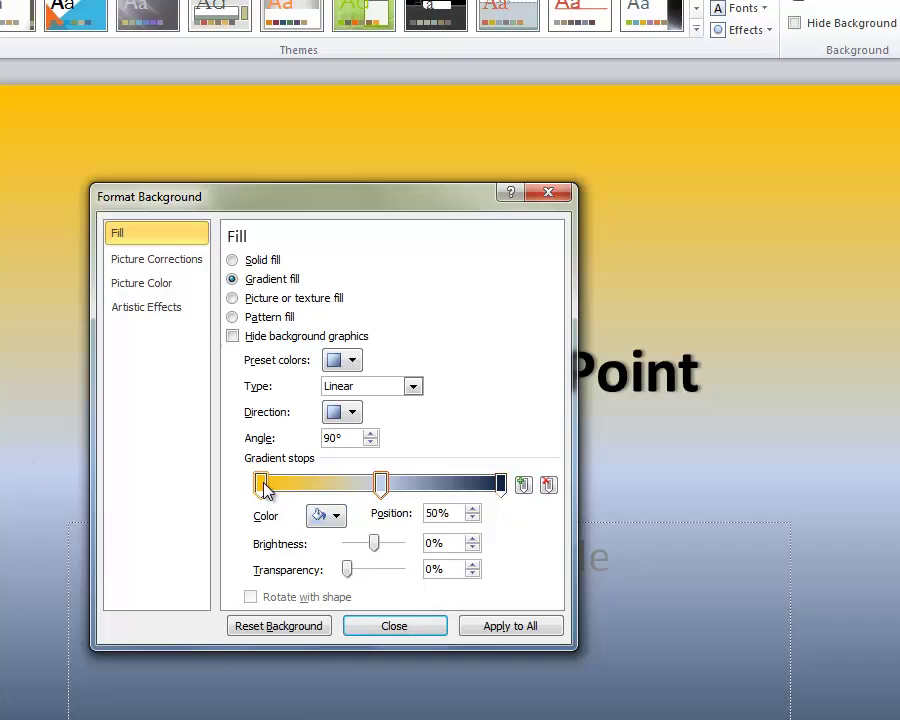
drag(262, 485, 348, 491)
drag(502, 488, 416, 492)
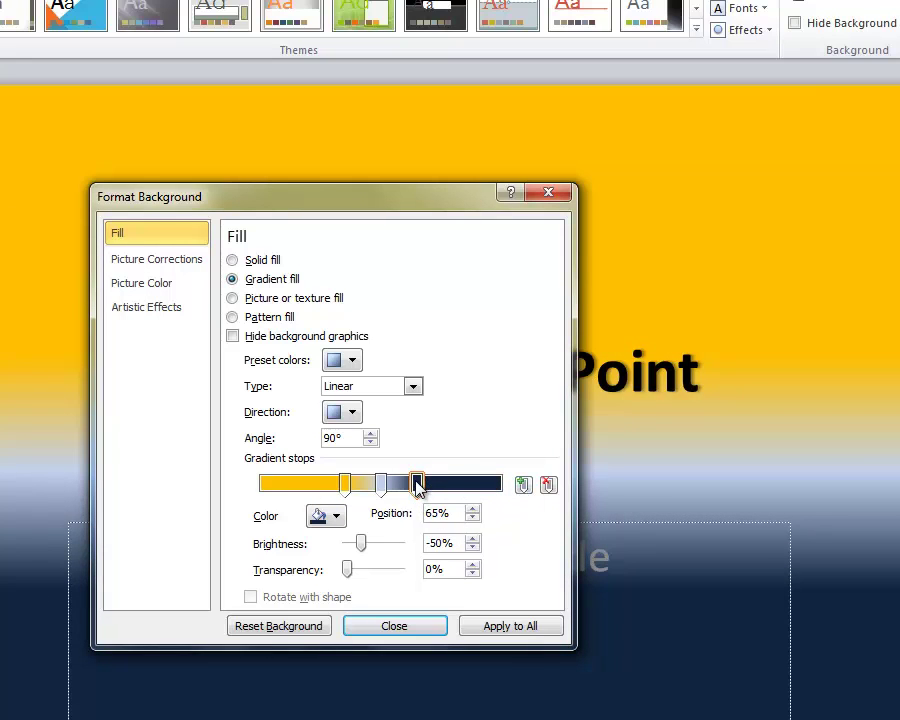
drag(418, 487, 500, 496)
click(259, 486)
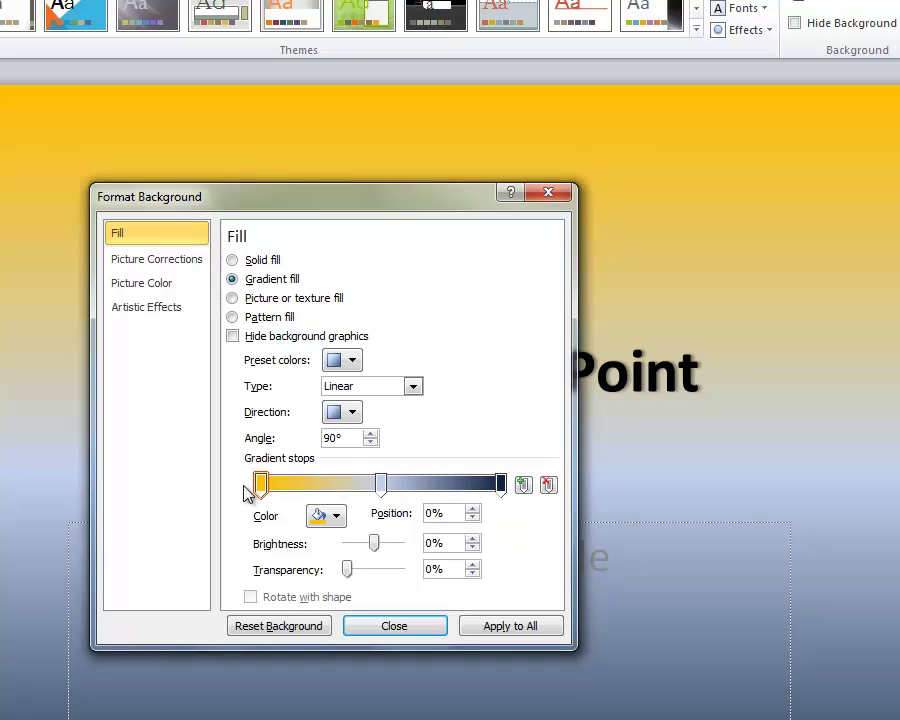
Delete the light blue middle stop from the gradient and move the dialog aside to uncover more of the slide
click(384, 486)
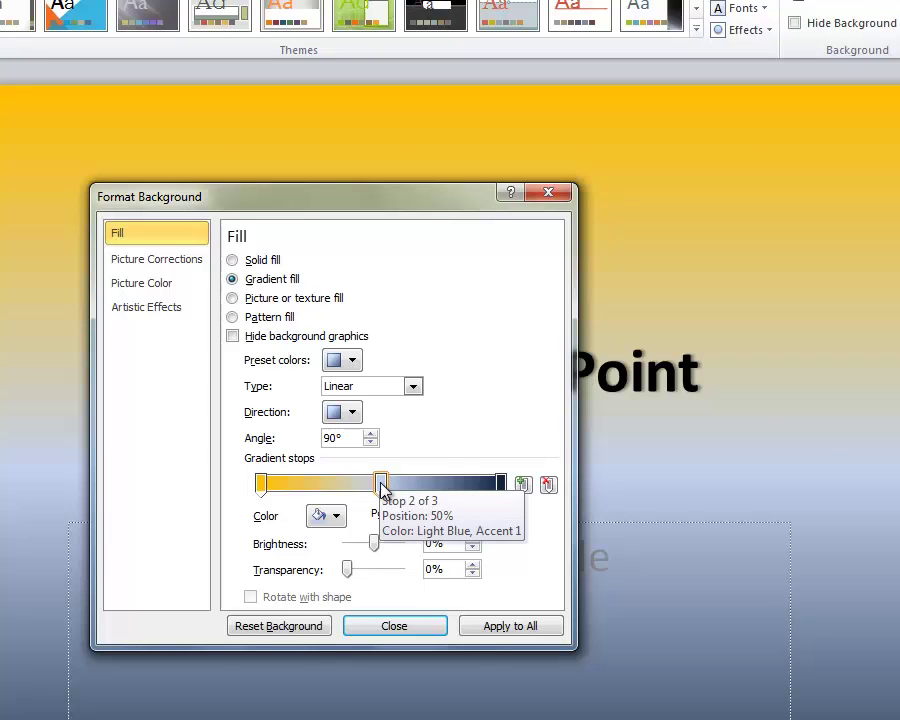
key(Delete)
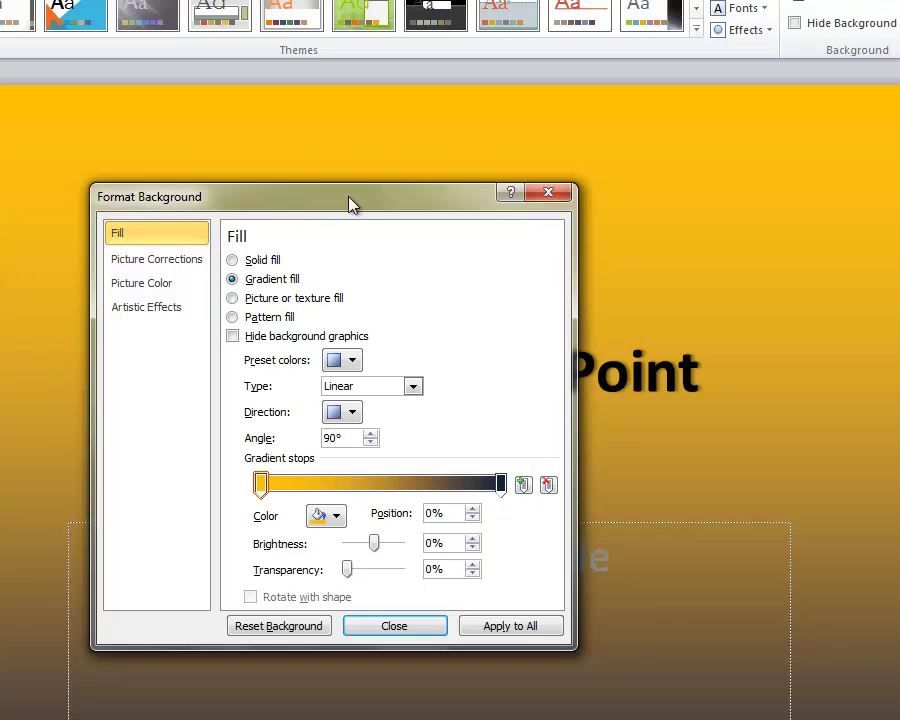
drag(350, 204, 477, 176)
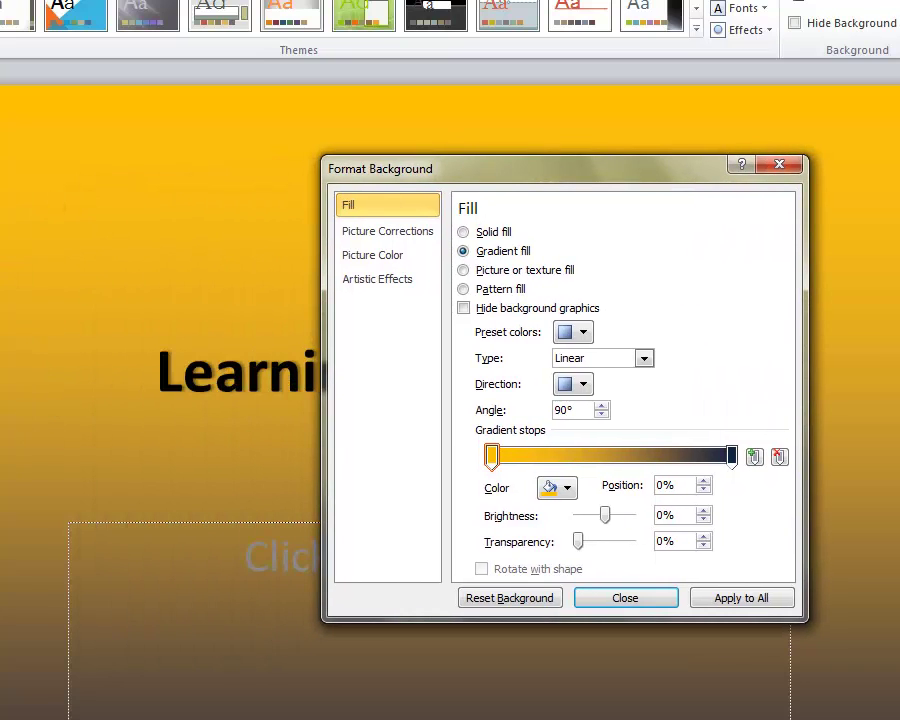
Bring the two gradient stops close together near the middle, with the dark blue stop at 52% and the orange stop just before it
click(731, 456)
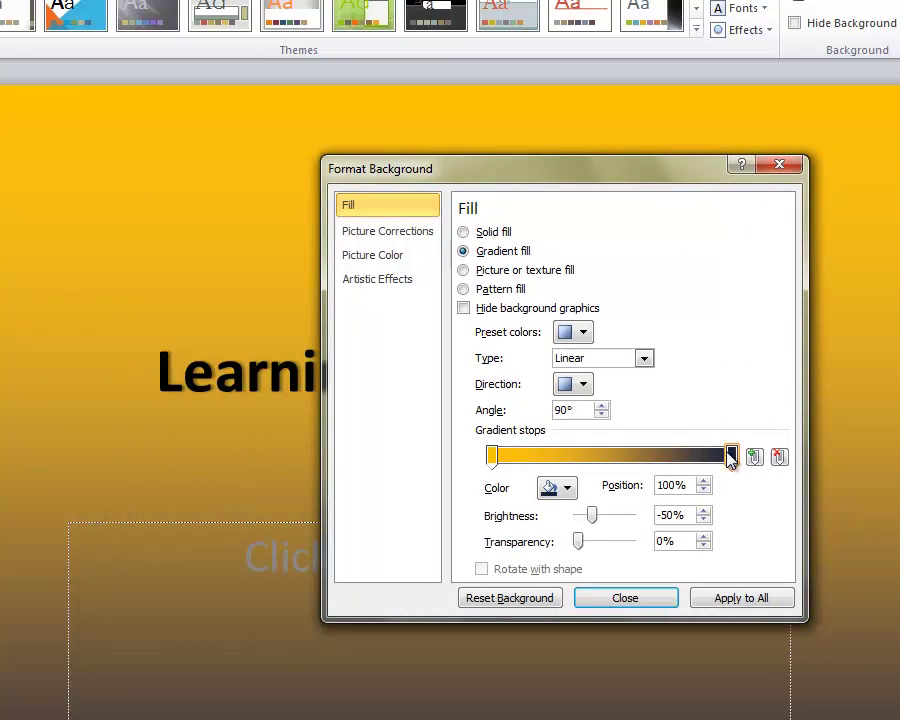
drag(731, 456, 672, 456)
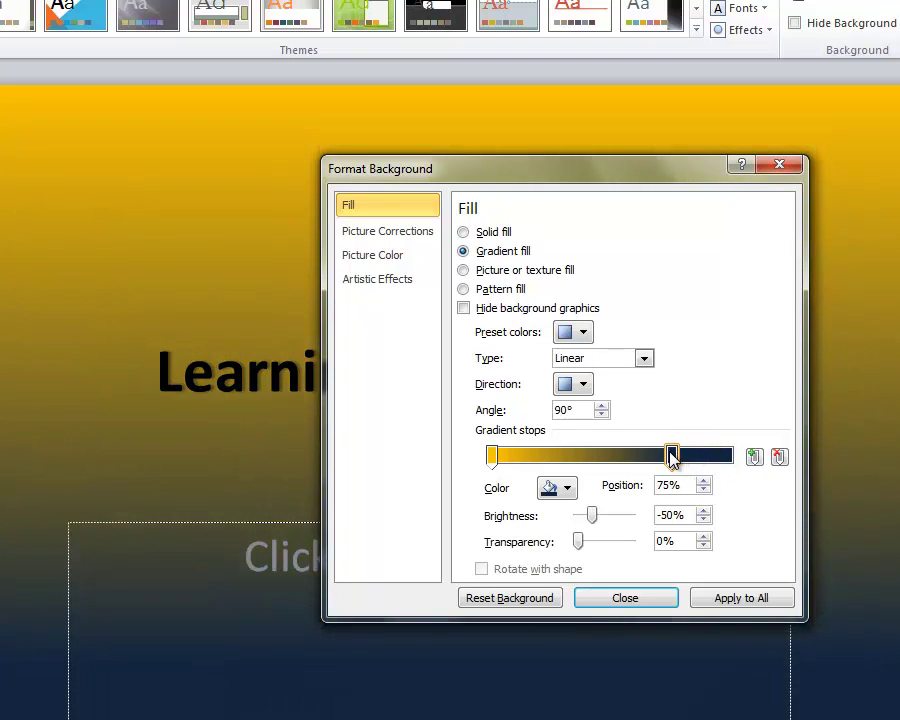
click(494, 456)
drag(502, 456, 584, 457)
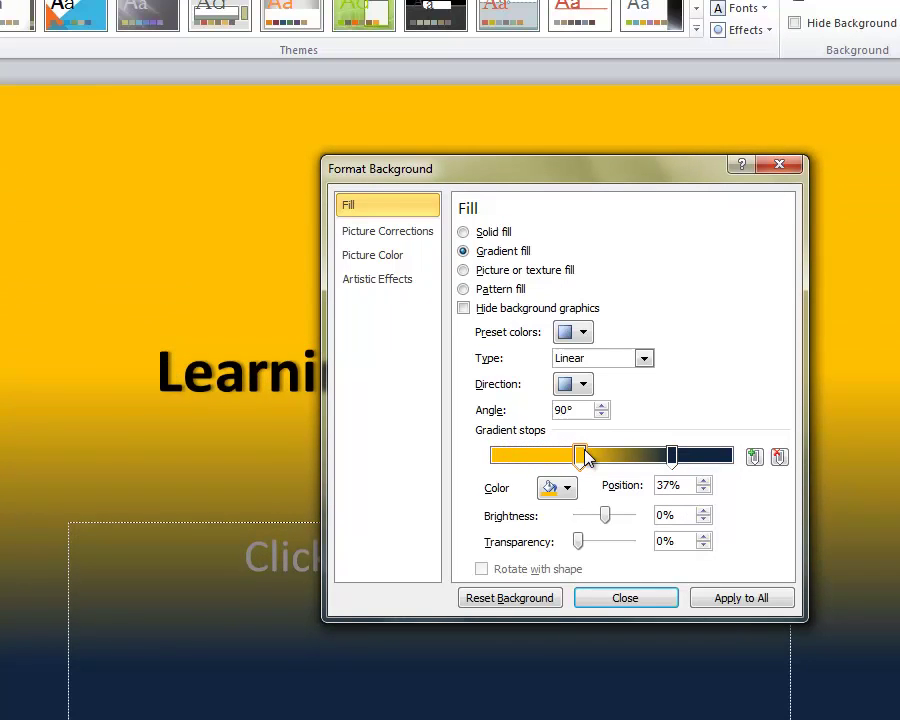
click(671, 457)
drag(671, 457, 642, 458)
drag(579, 456, 612, 460)
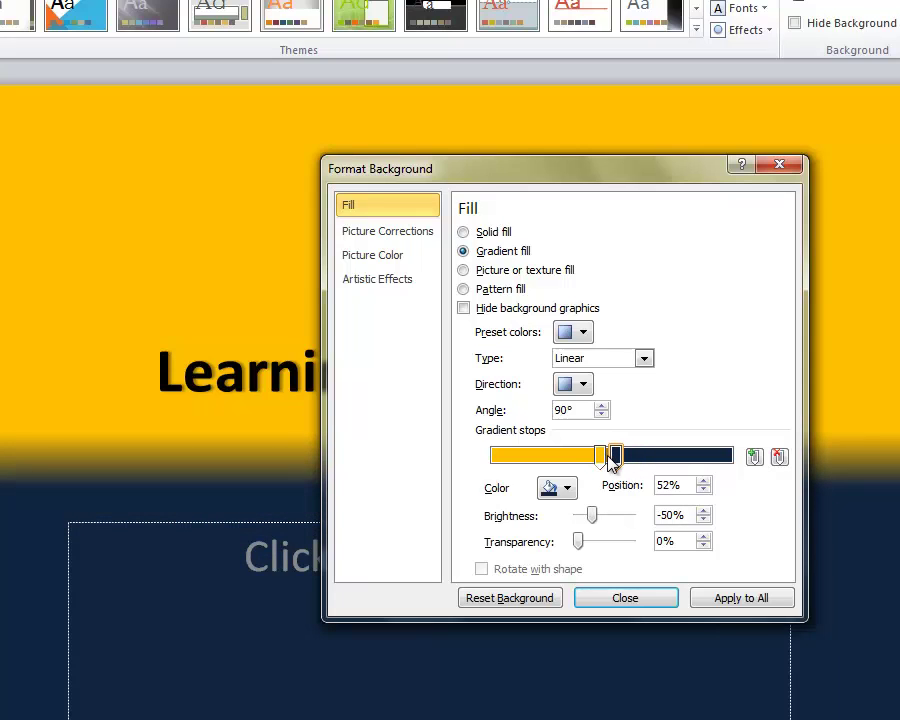